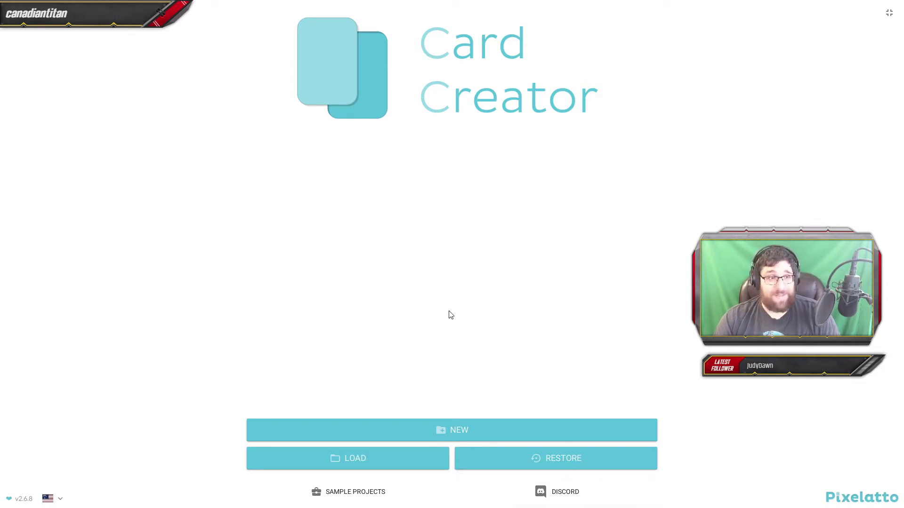
Step: Load the saved card project and scroll through its sets, from Pos down to Healing and Money and Block, and back to the top
click(381, 468)
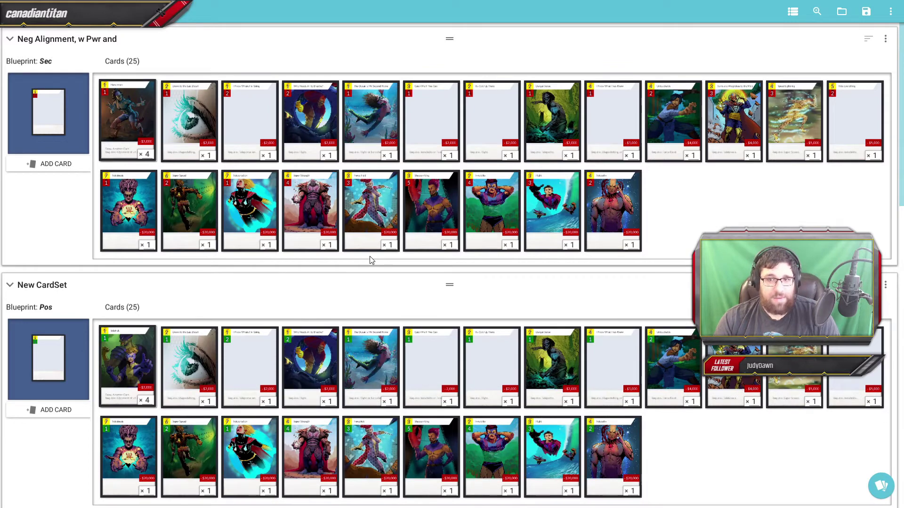
scroll(369, 257, down, 5)
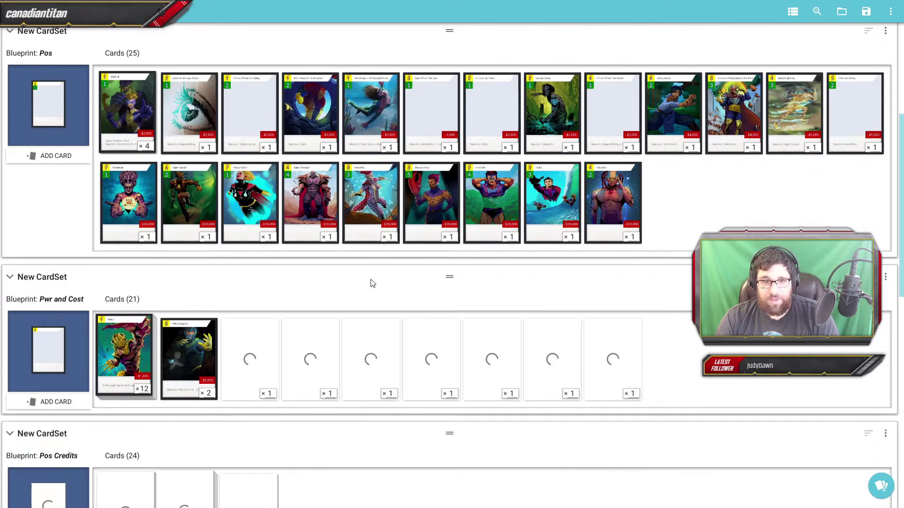
scroll(372, 282, down, 4)
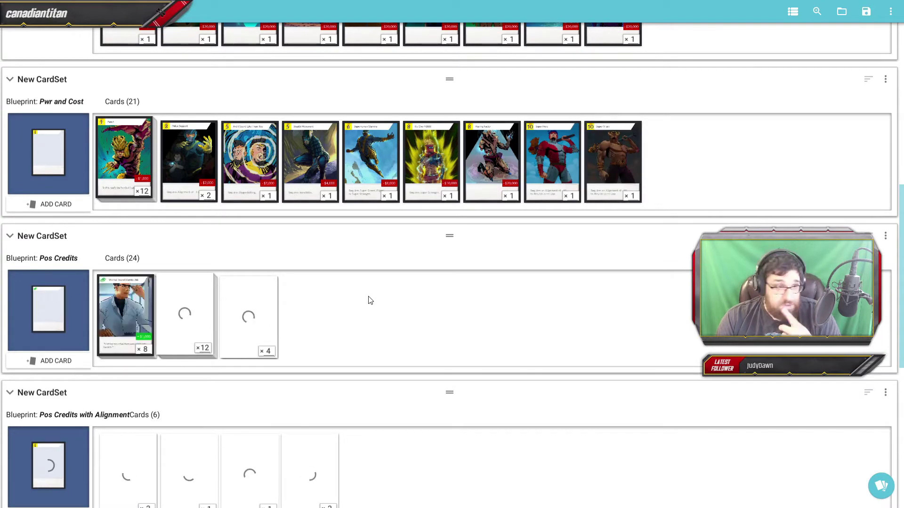
scroll(370, 300, down, 2)
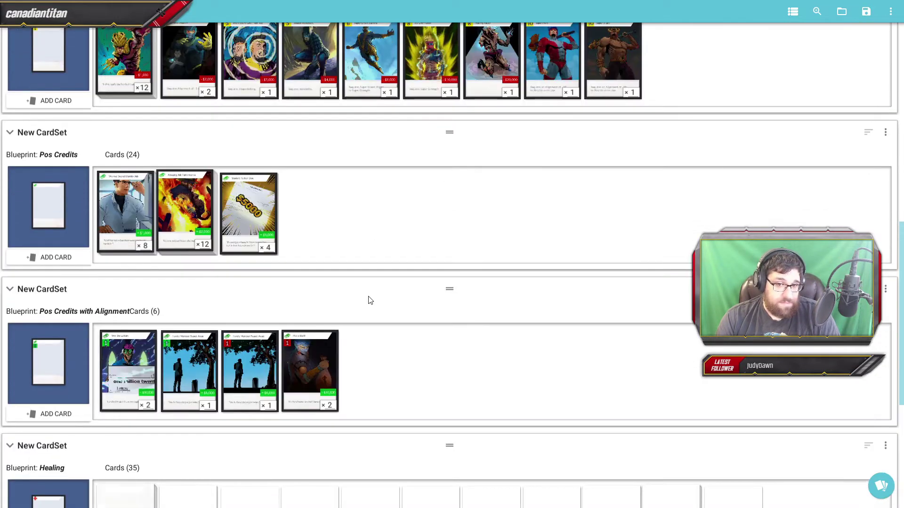
scroll(370, 300, down, 1)
scroll(370, 300, down, 2)
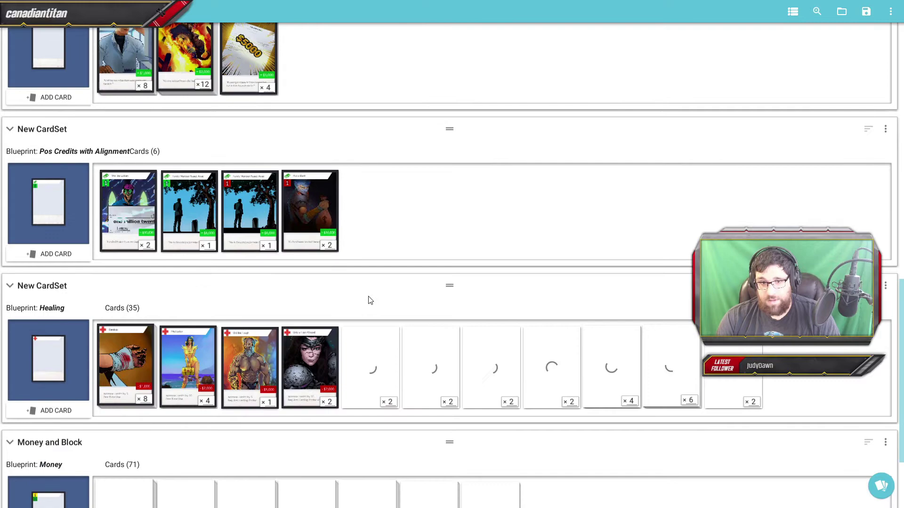
scroll(372, 299, down, 3)
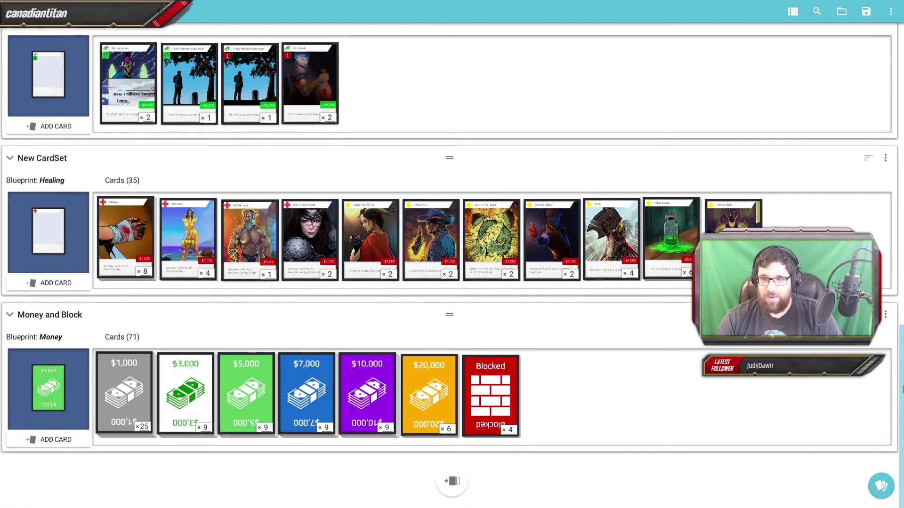
mouse_move(902, 386)
mouse_down()
mouse_move(894, 80)
mouse_move(886, 356)
mouse_move(887, 383)
mouse_move(902, 63)
mouse_move(895, 380)
mouse_move(896, 80)
mouse_up()
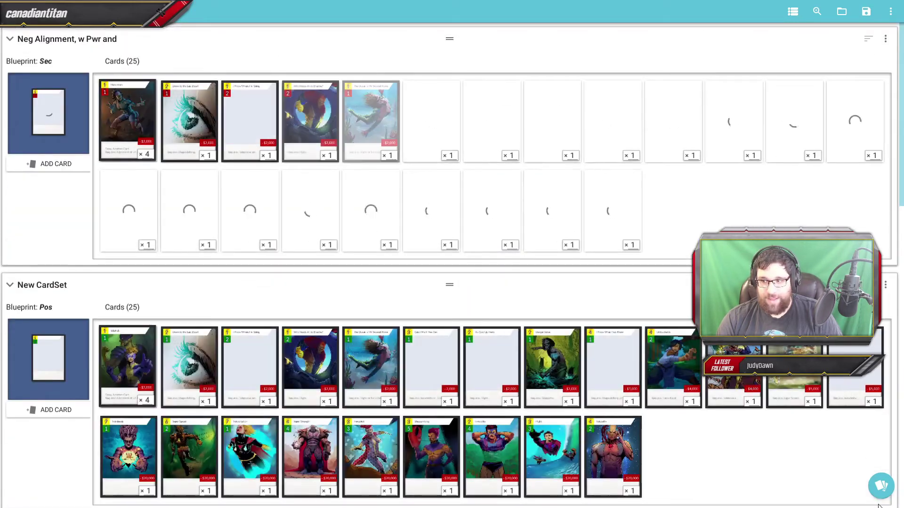
Step: In the export preview, reduce Card Spacing to 4 and change DPI to 300, giving image height 1035
click(883, 491)
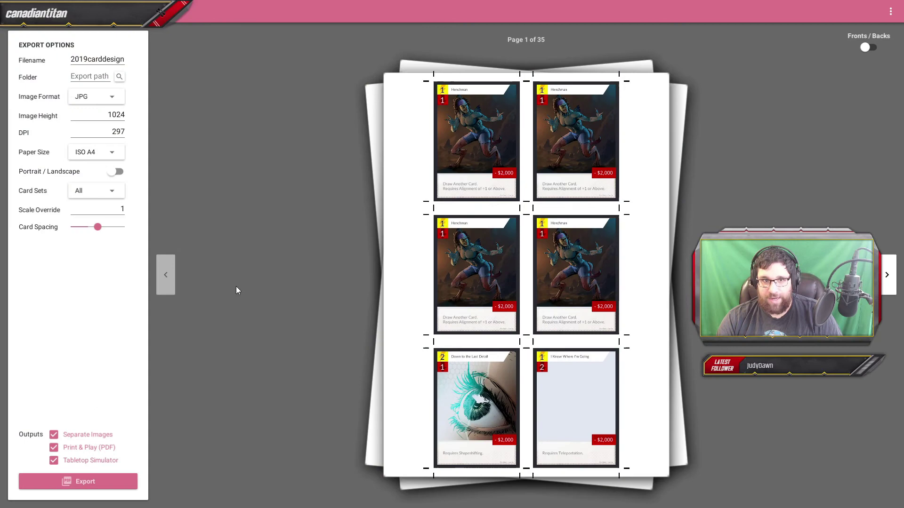
drag(97, 227, 83, 227)
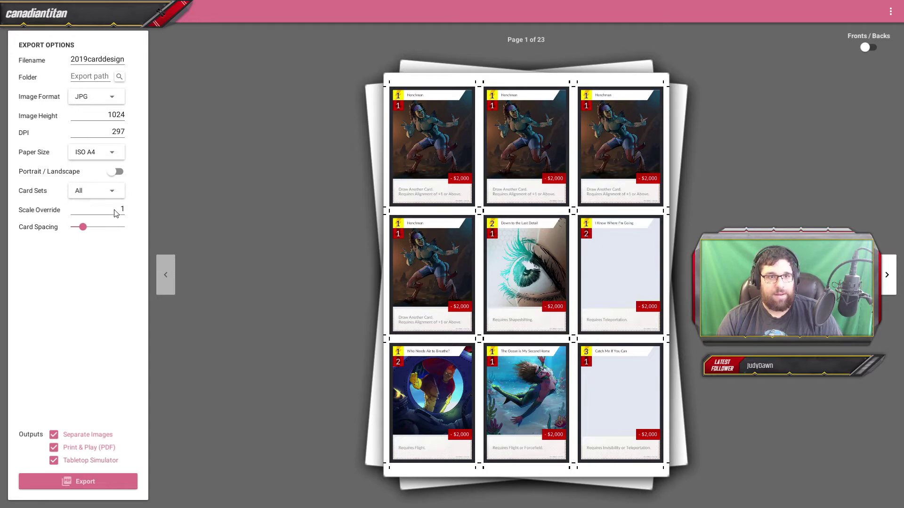
double_click(105, 120)
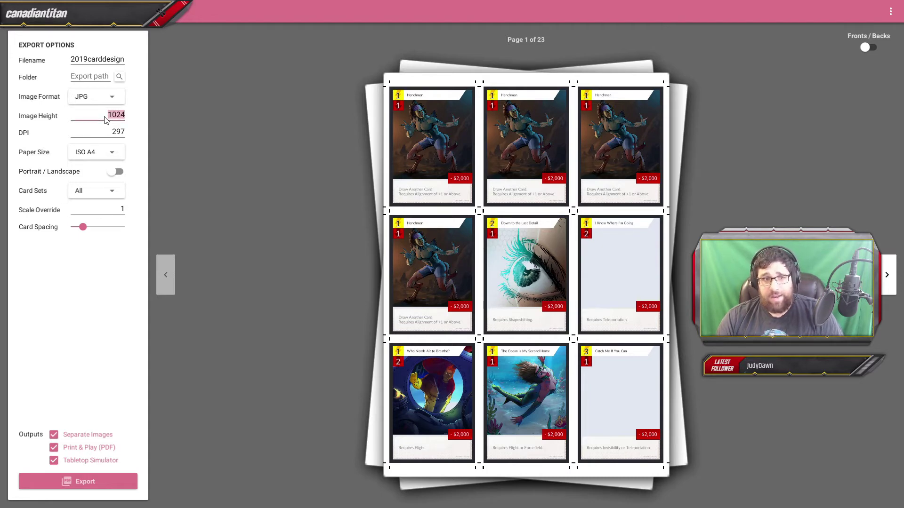
double_click(113, 132)
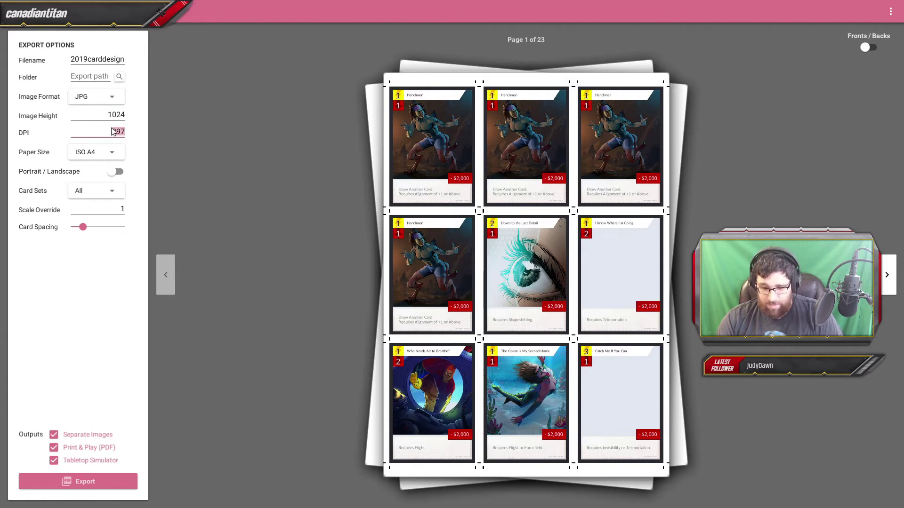
text(300)
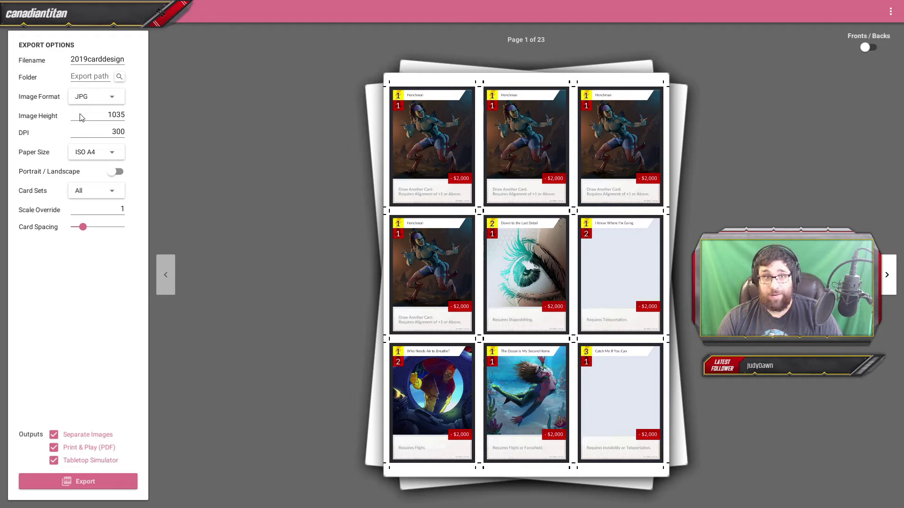
double_click(115, 132)
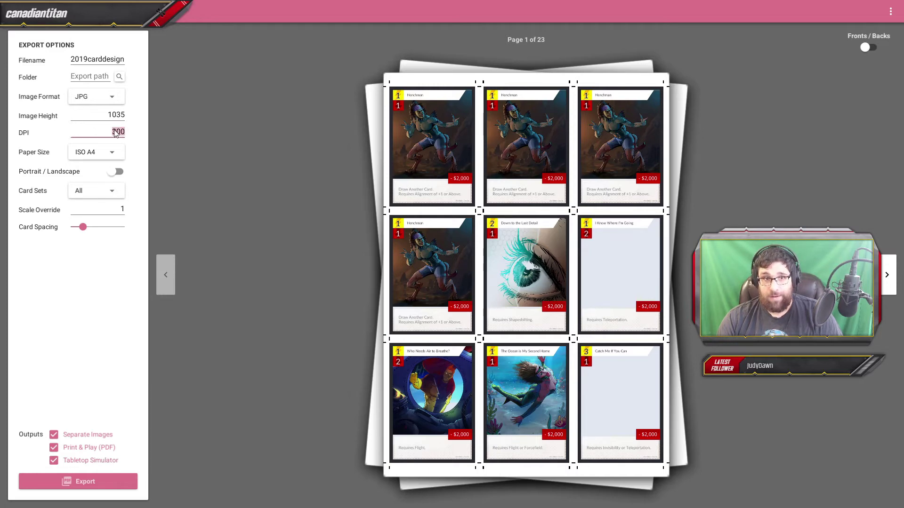
double_click(96, 119)
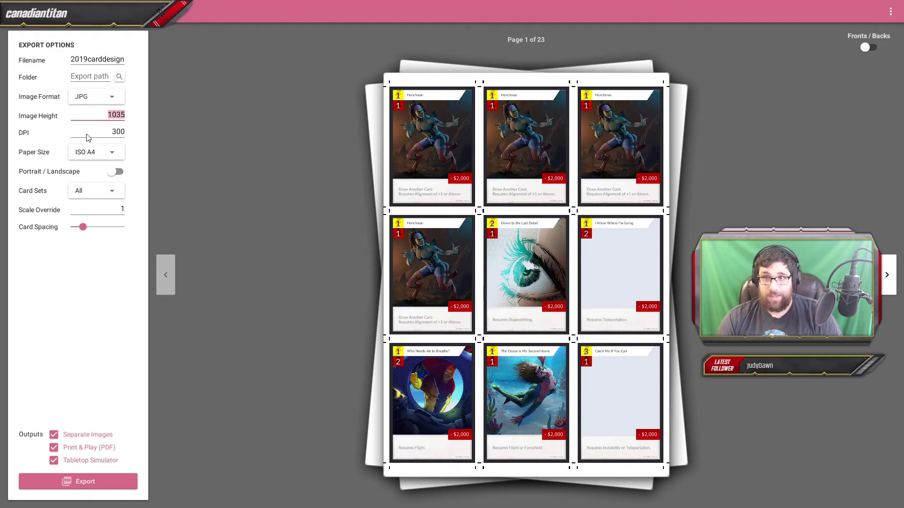
key(Tab)
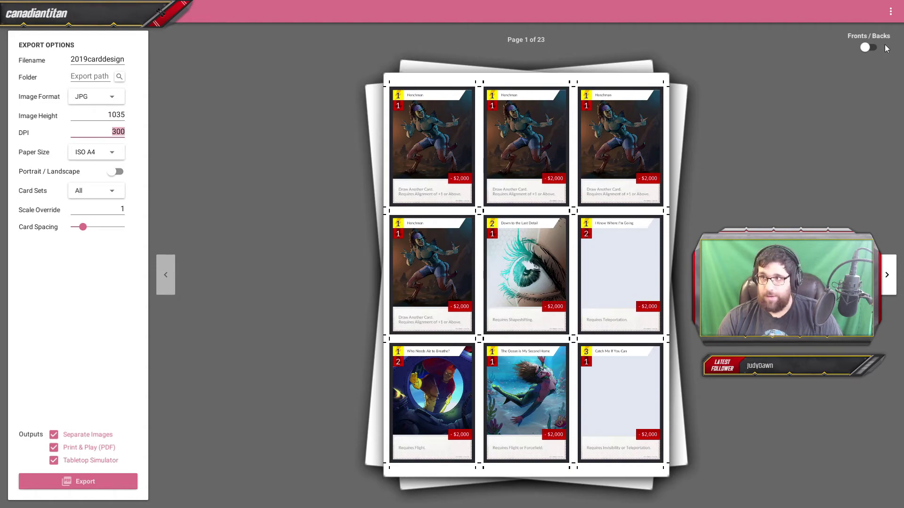
Step: Check the card backs, then page forward through the export preview to the last page, 23
click(867, 48)
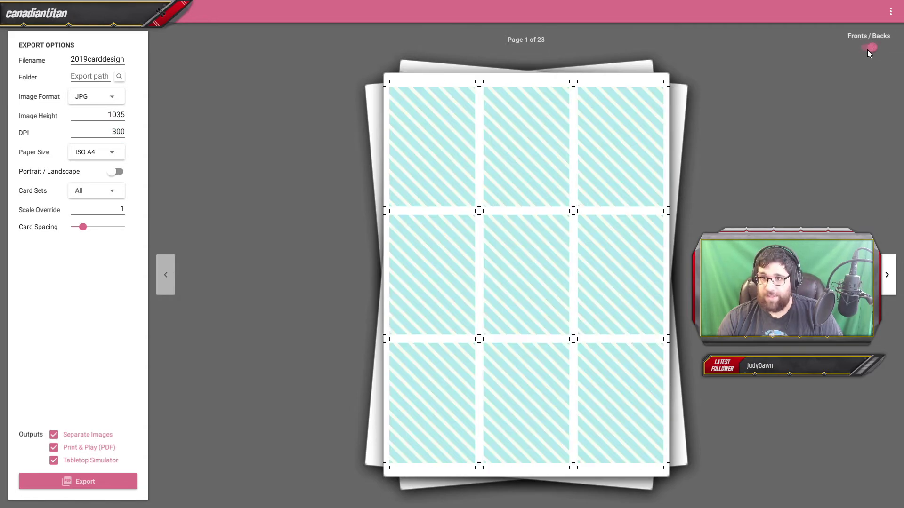
click(867, 49)
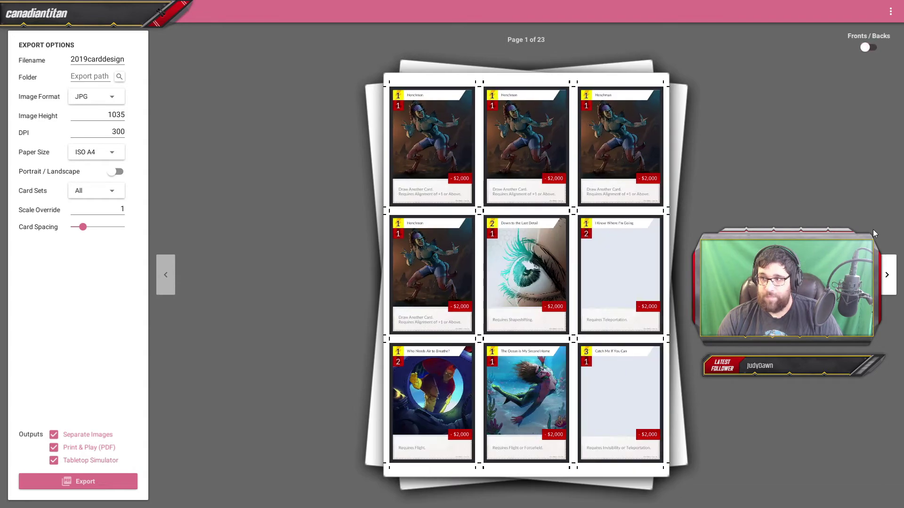
click(887, 283)
click(888, 283)
click(888, 282)
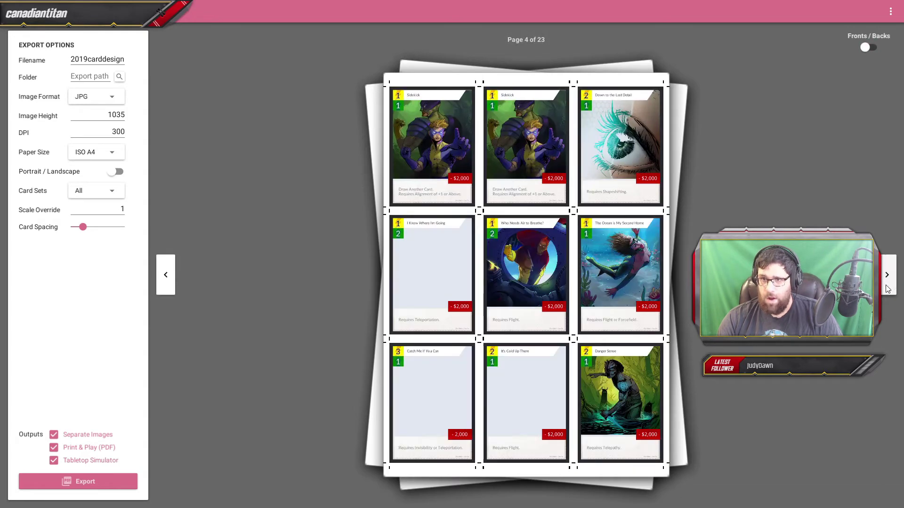
click(886, 282)
click(887, 282)
click(887, 283)
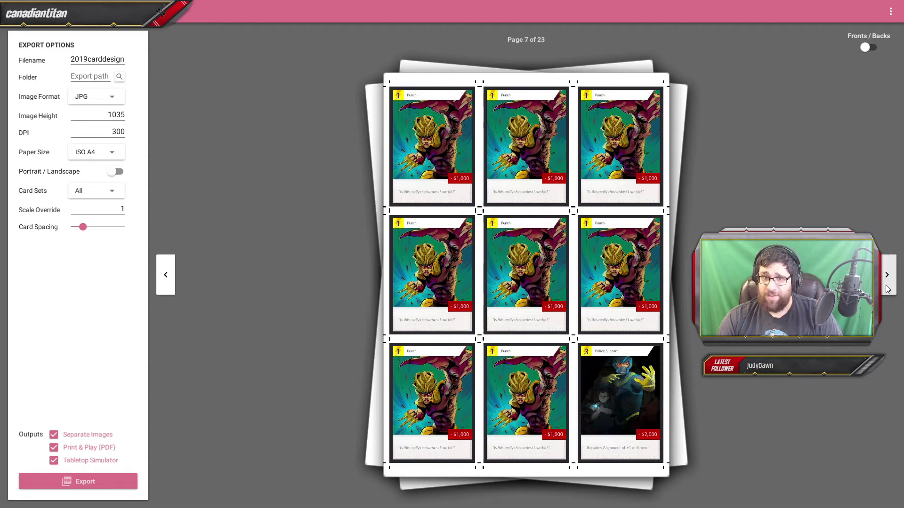
click(887, 282)
click(886, 283)
click(886, 282)
click(887, 283)
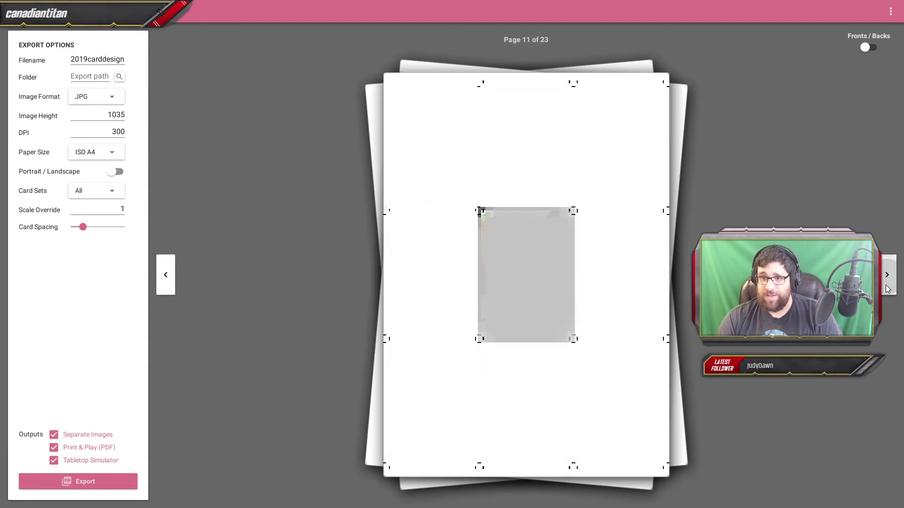
click(886, 282)
click(887, 283)
click(887, 282)
click(887, 282)
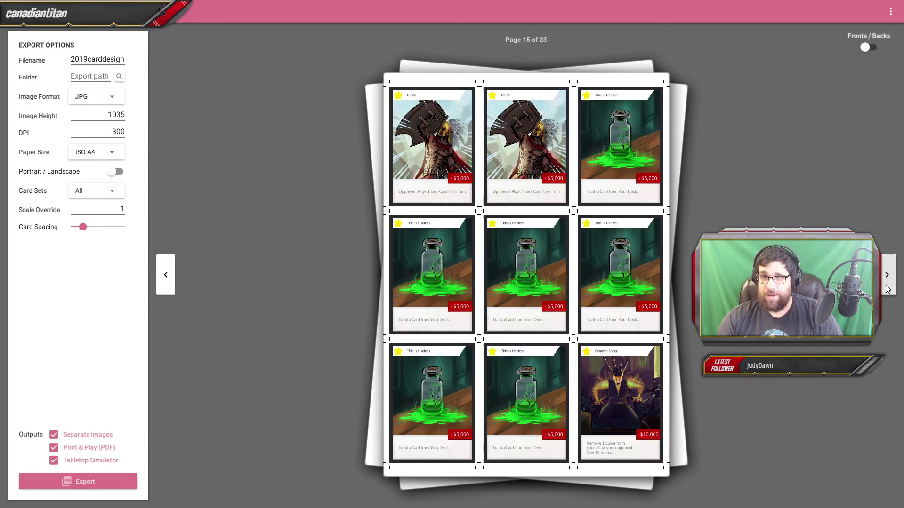
click(887, 283)
click(887, 283)
click(886, 282)
click(886, 283)
click(887, 282)
click(887, 282)
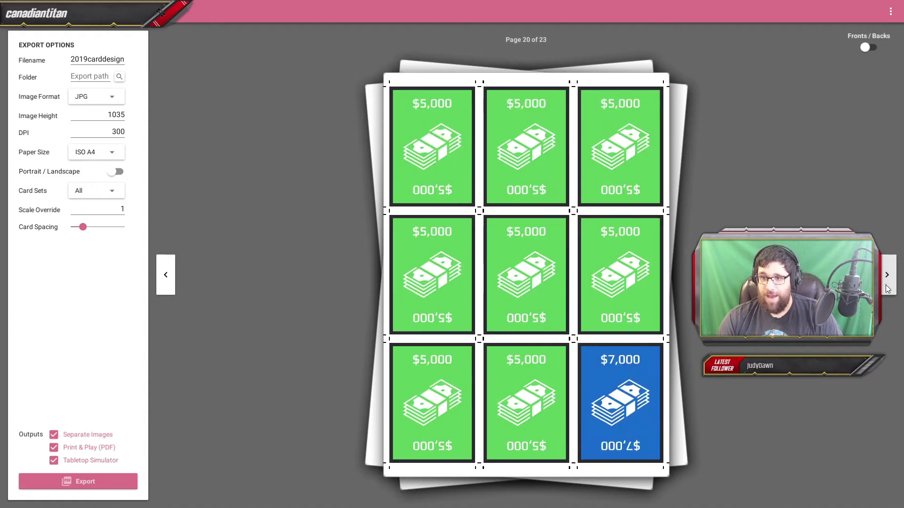
click(887, 282)
click(887, 285)
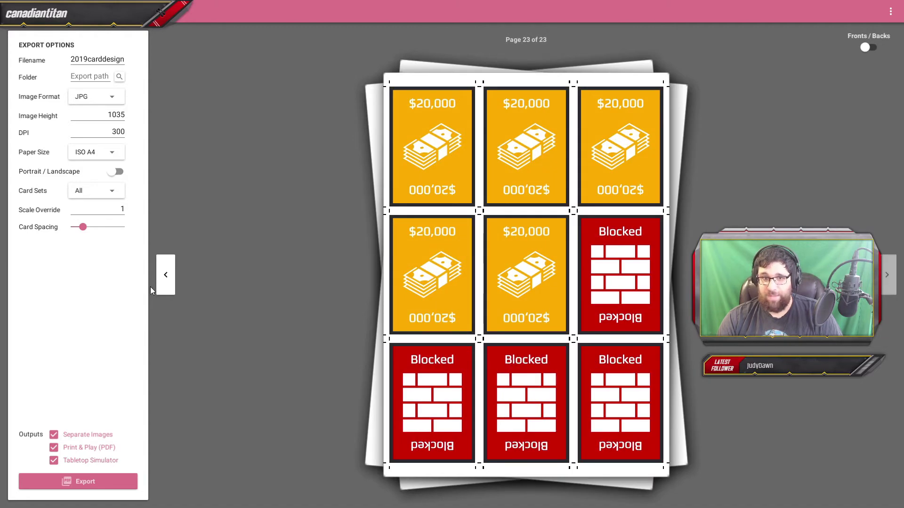
Step: Step back through the export preview pages toward page 1
click(166, 276)
click(165, 275)
click(166, 276)
click(165, 276)
click(166, 276)
click(166, 276)
click(166, 276)
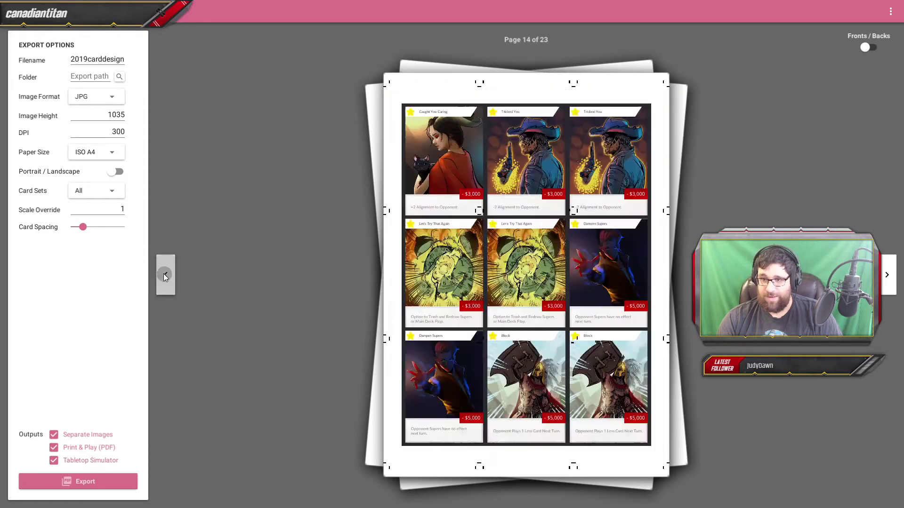
click(165, 276)
click(166, 276)
click(166, 275)
click(165, 276)
click(166, 275)
click(166, 276)
click(165, 276)
click(166, 276)
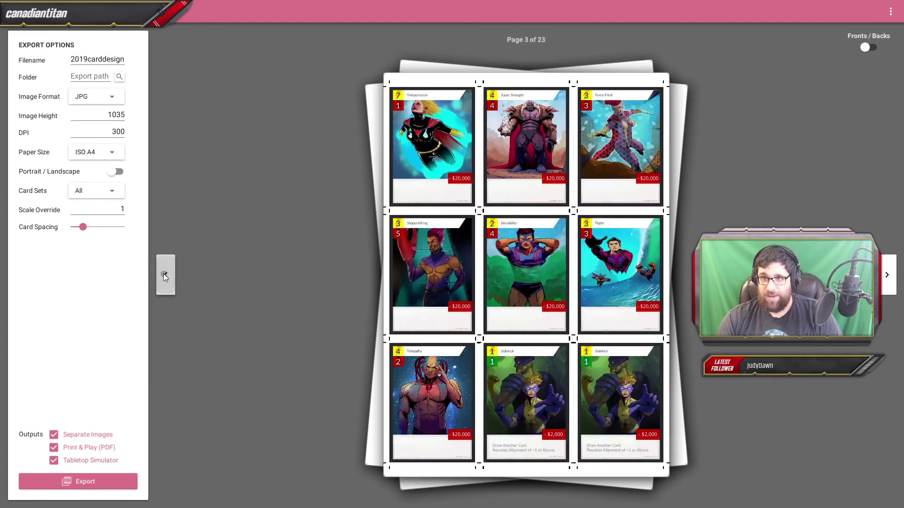
click(165, 276)
click(166, 276)
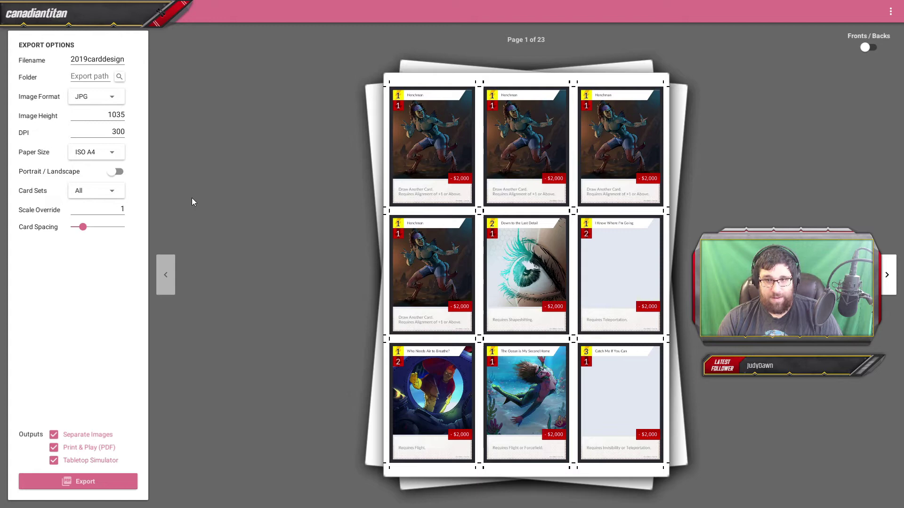
Step: Start exporting the card sheets to the project folder on drive P:
click(115, 482)
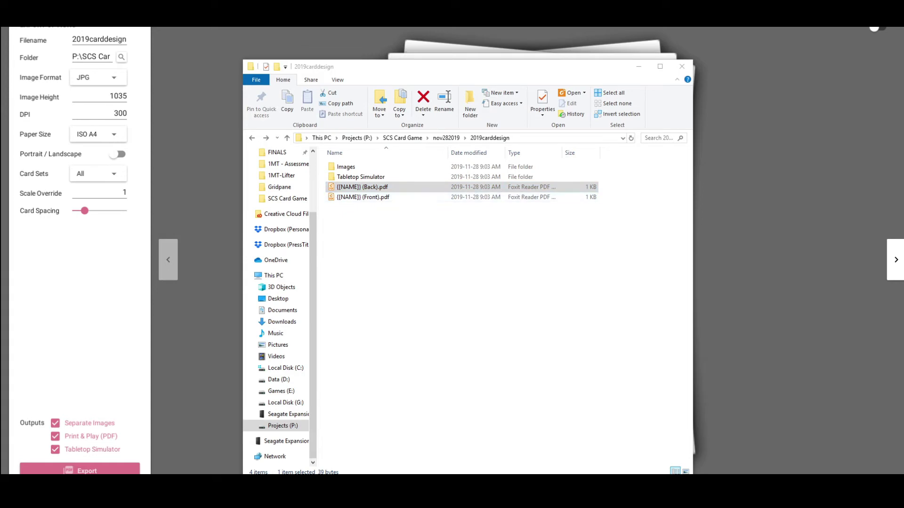
Step: Open the exported Front PDF and dismiss Foxit's format error
shift+click(362, 197)
click(362, 197)
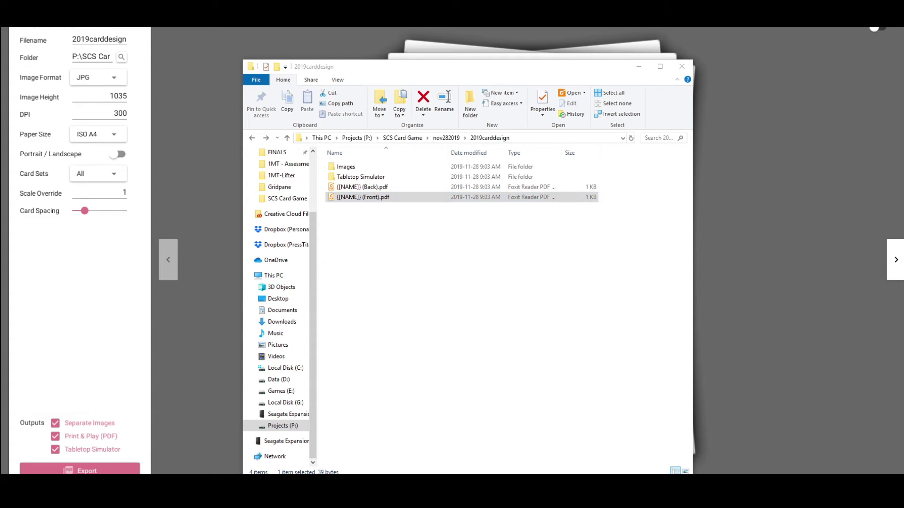
click(461, 221)
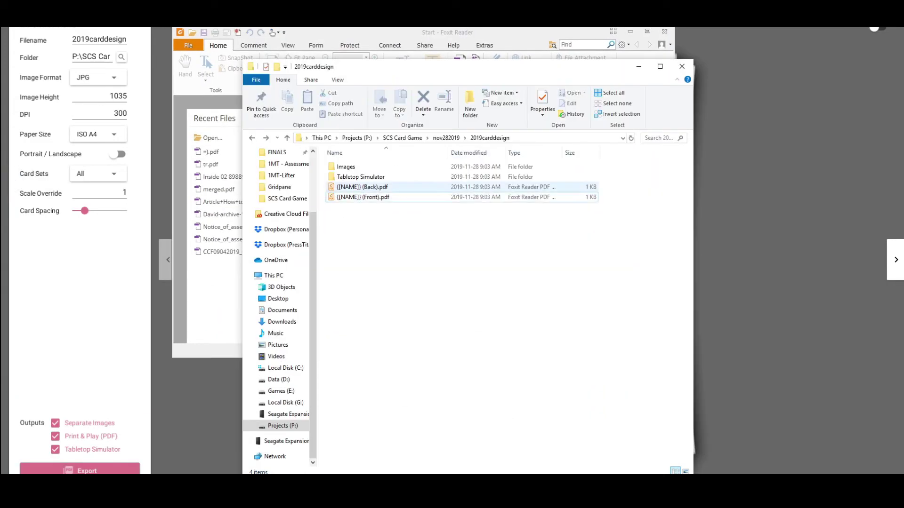
double_click(367, 197)
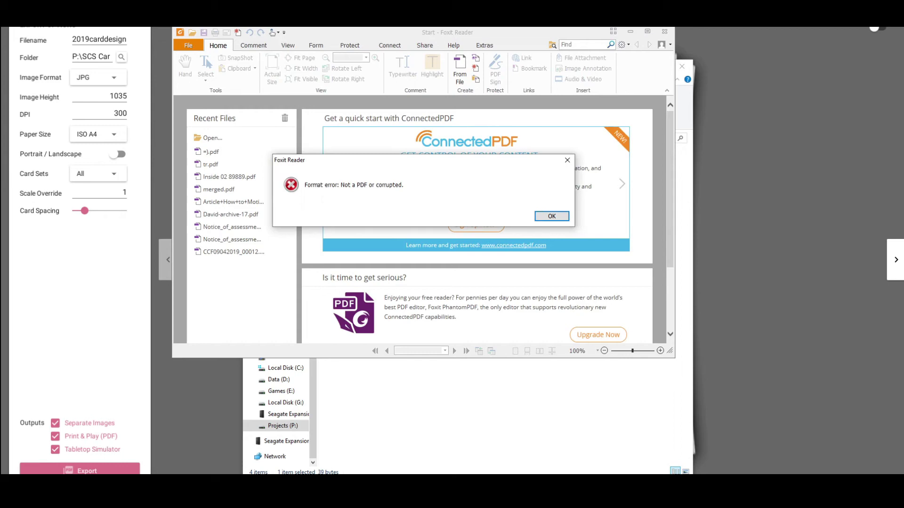
click(551, 216)
Step: Close the PDF reader and turn off the Separate Images output in Card Creator
click(664, 31)
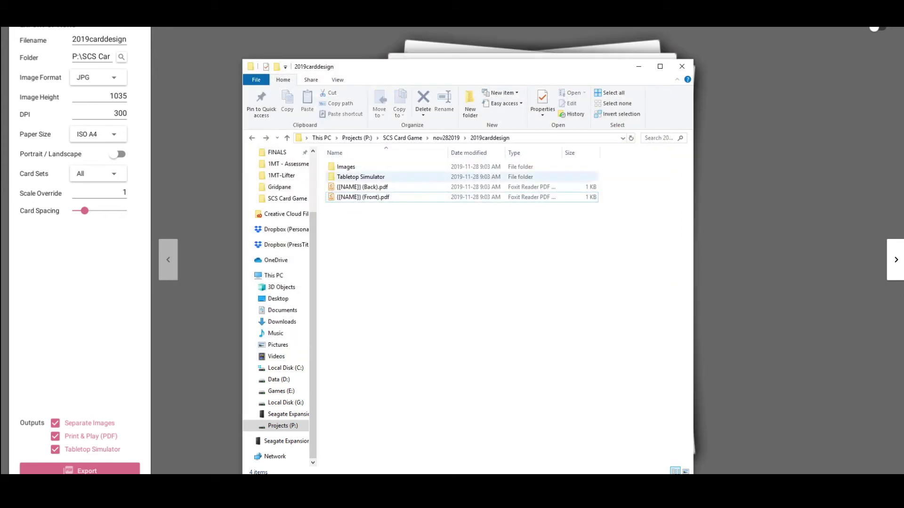
click(681, 67)
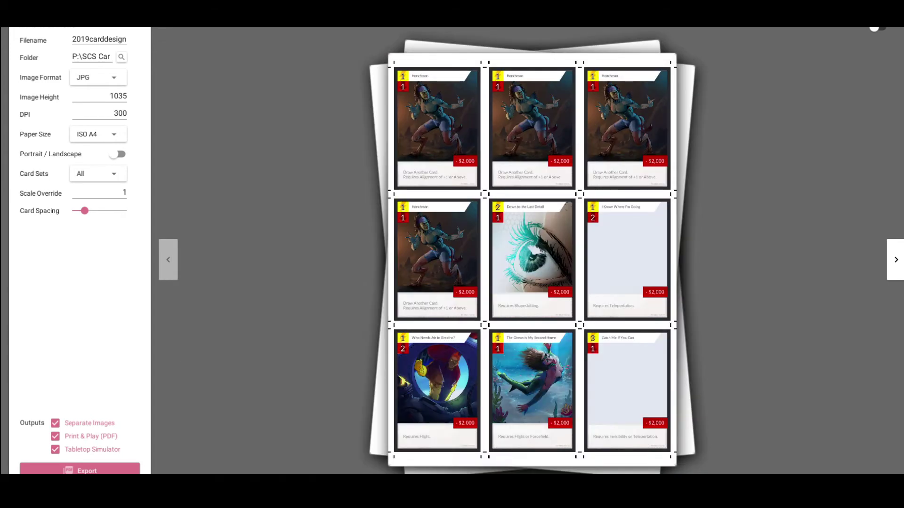
click(55, 423)
Step: Disable Tabletop Simulator output and re-export the PDFs, overwriting the earlier files
click(55, 449)
click(80, 471)
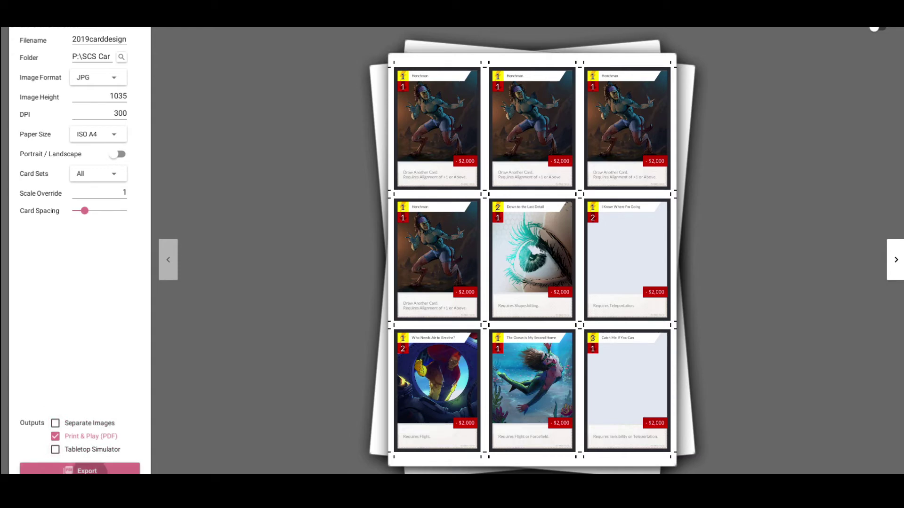
click(574, 265)
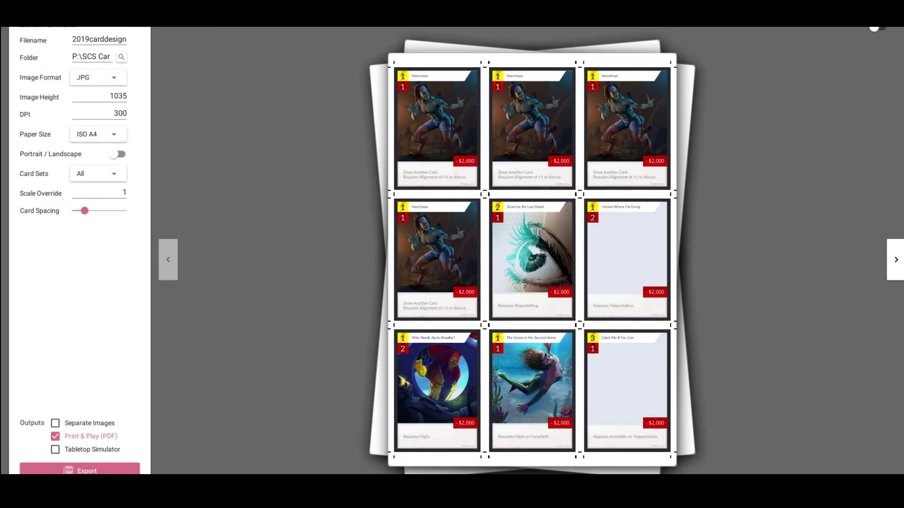
key(super)
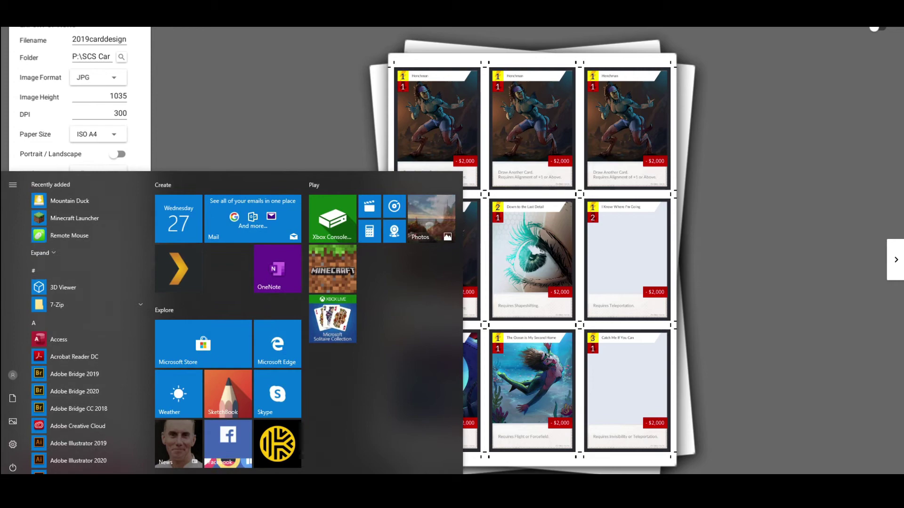
Step: Dismiss the Start menu and refresh the export folder listing to show the new PDFs
key(Escape)
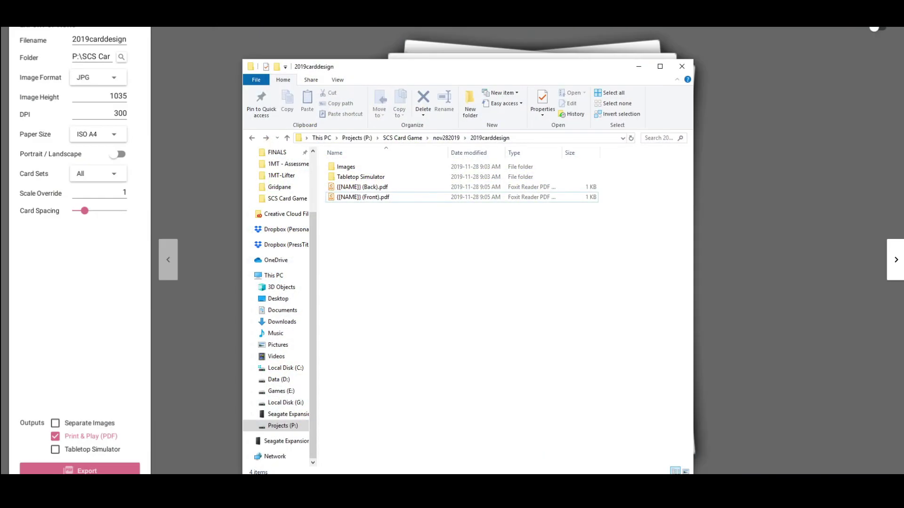
right_click(390, 243)
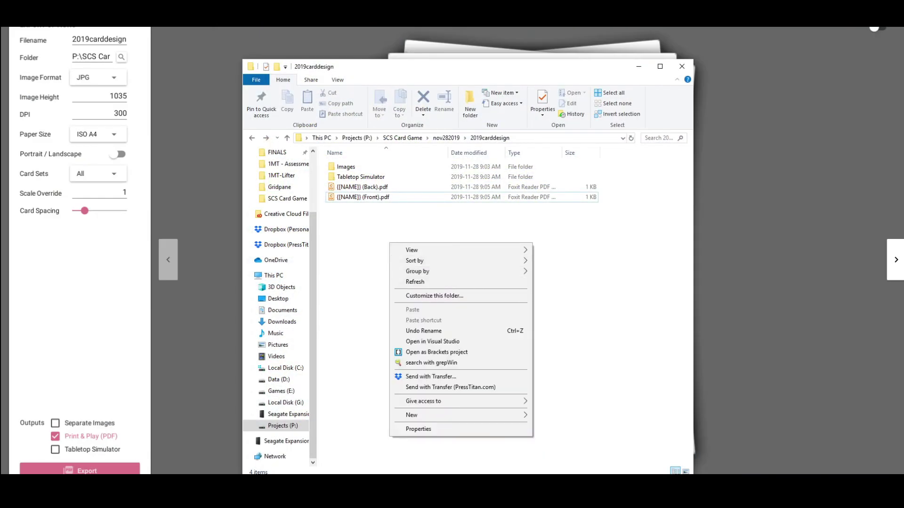
right_click(392, 304)
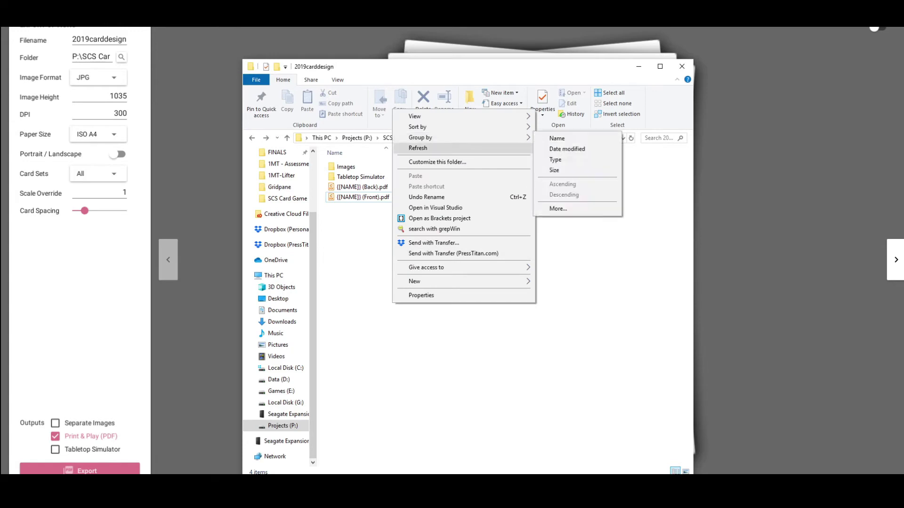
click(418, 148)
click(360, 177)
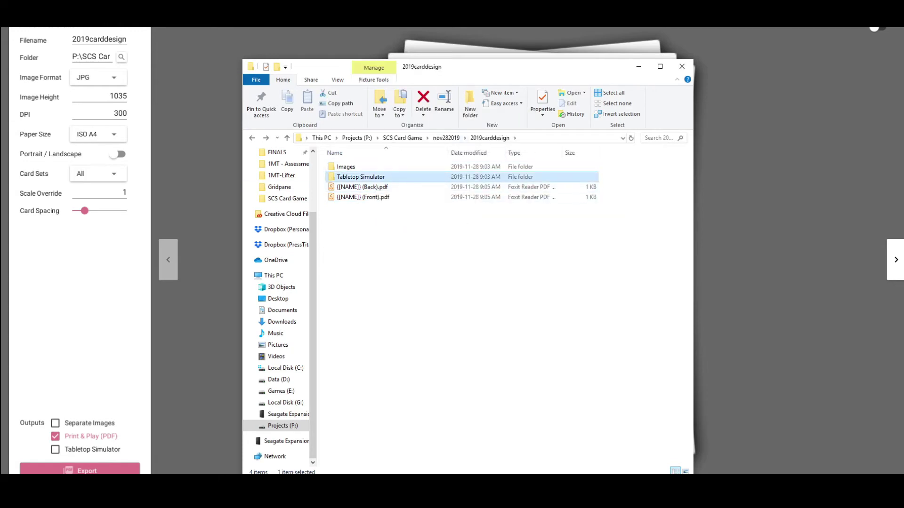
Step: Navigate back into nov282019\2019carddesign\Images and select the first card's front image
key(alt+Up)
key(alt+Up)
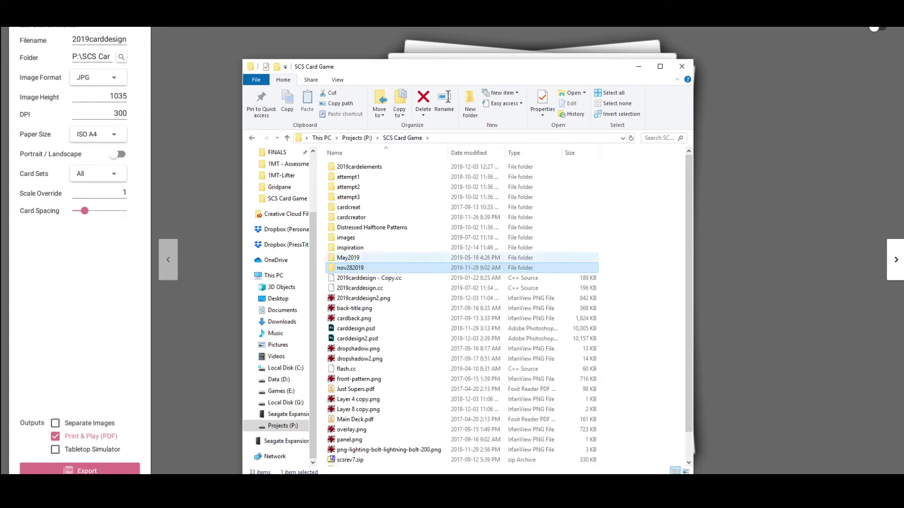
key(Return)
key(Down)
key(Return)
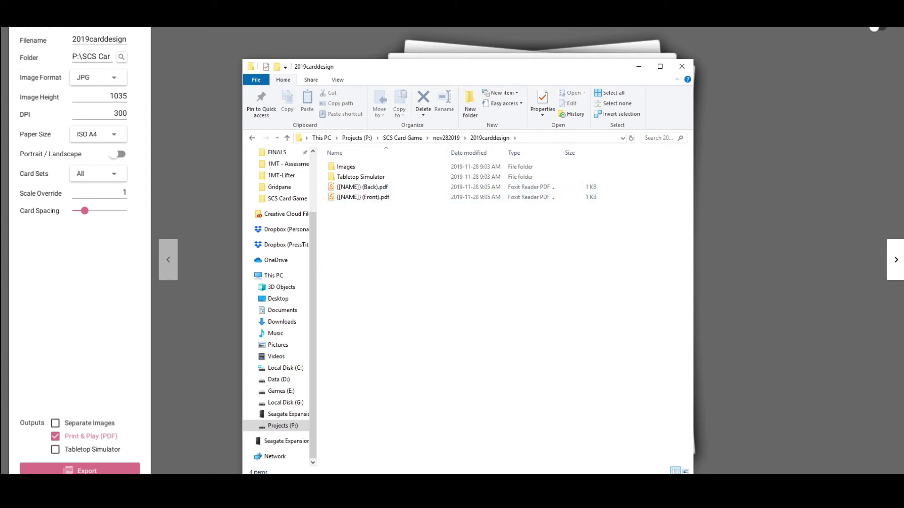
key(Down)
key(Up)
key(Return)
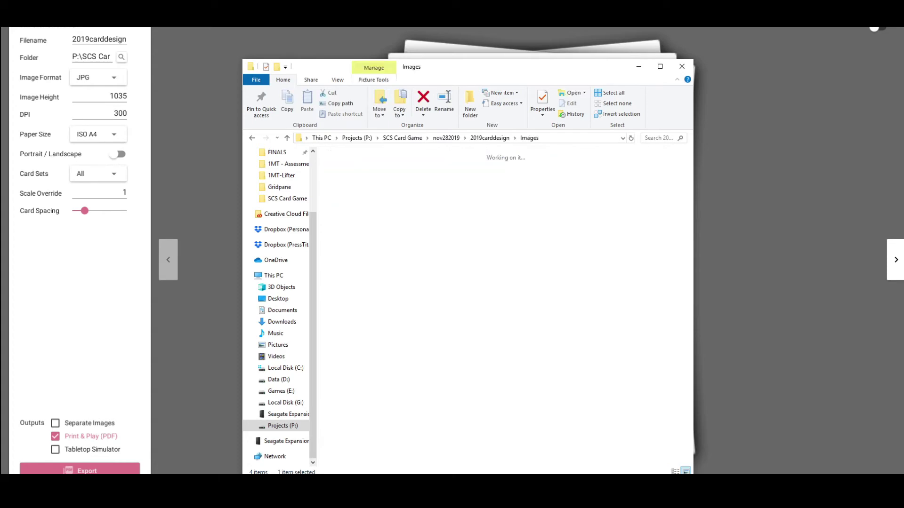
key(Right)
key(Return)
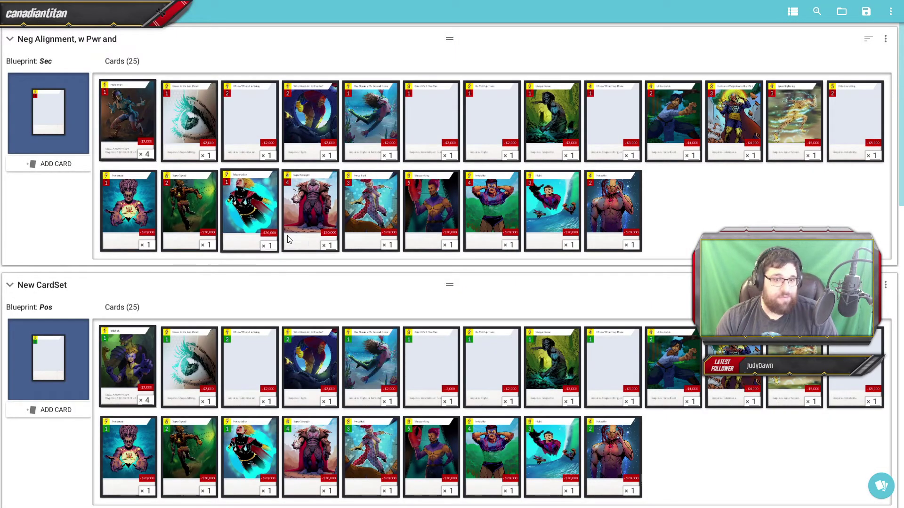
scroll(470, 255, down, 11)
scroll(448, 275, down, 7)
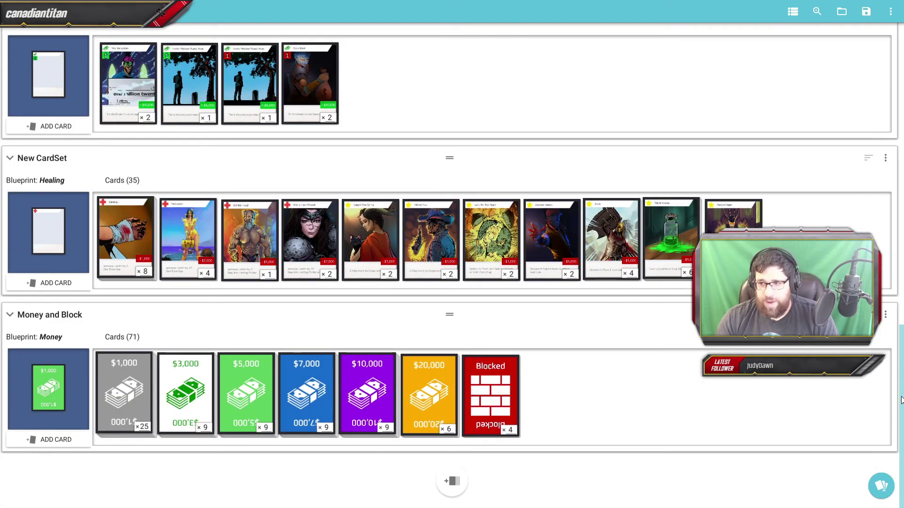
drag(902, 401, 902, 102)
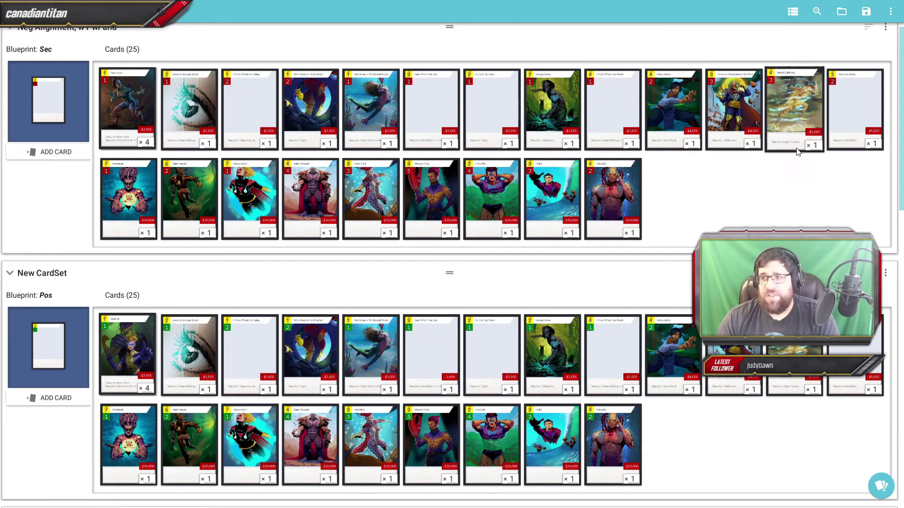
drag(901, 135, 901, 435)
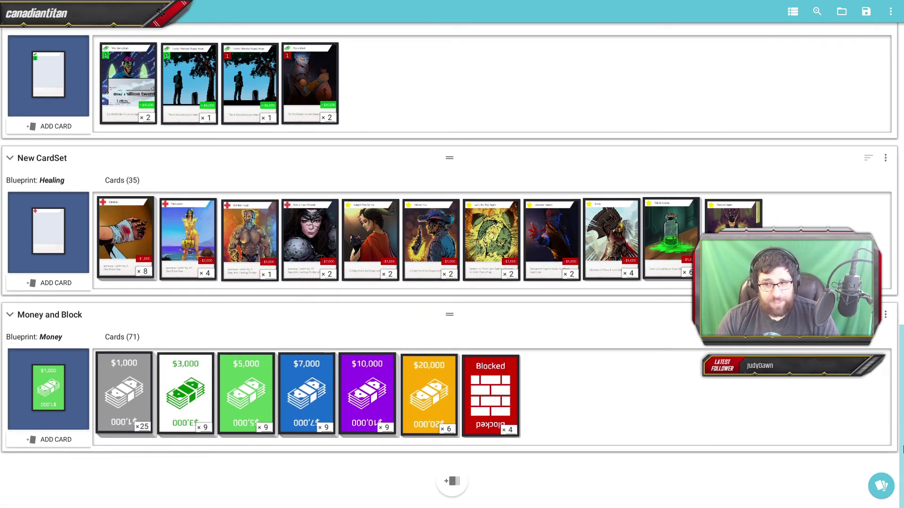
drag(901, 450, 902, 95)
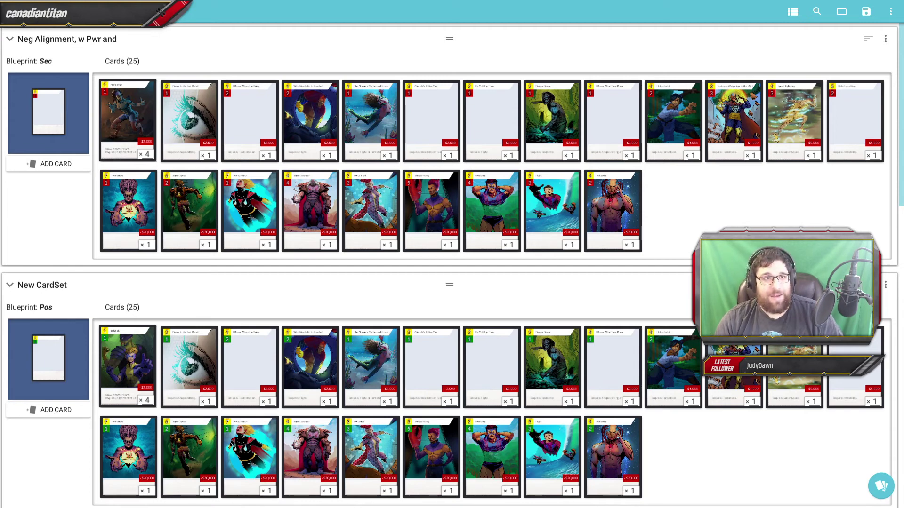
Step: Go to the start screen, open Sample Projects and inspect the Hearts blueprint
key(F5)
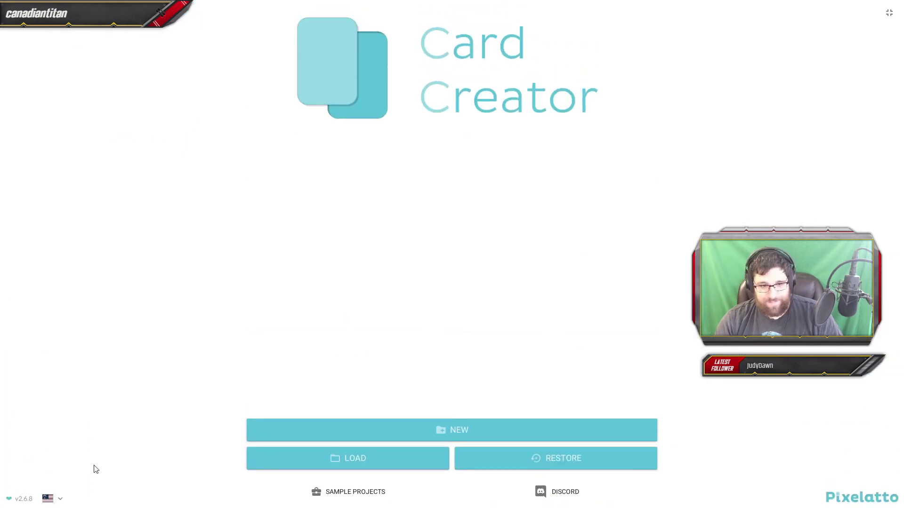
click(343, 492)
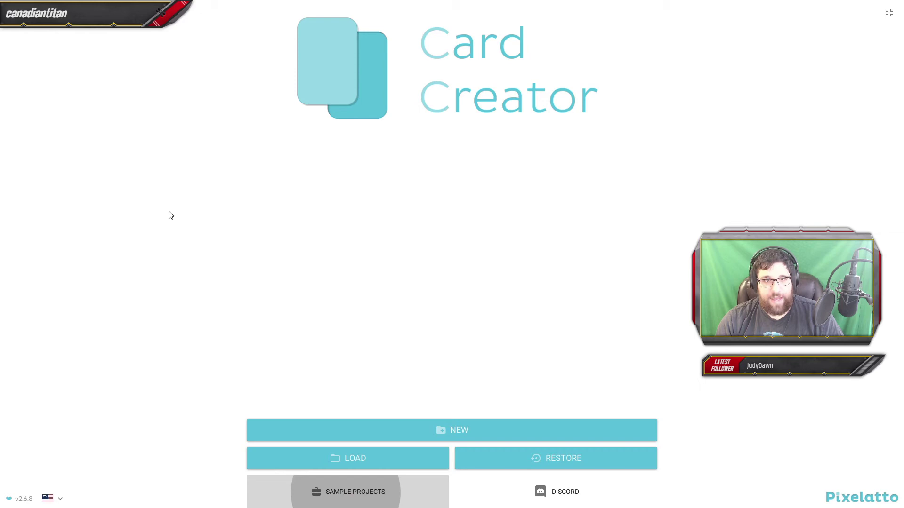
scroll(302, 334, down, 4)
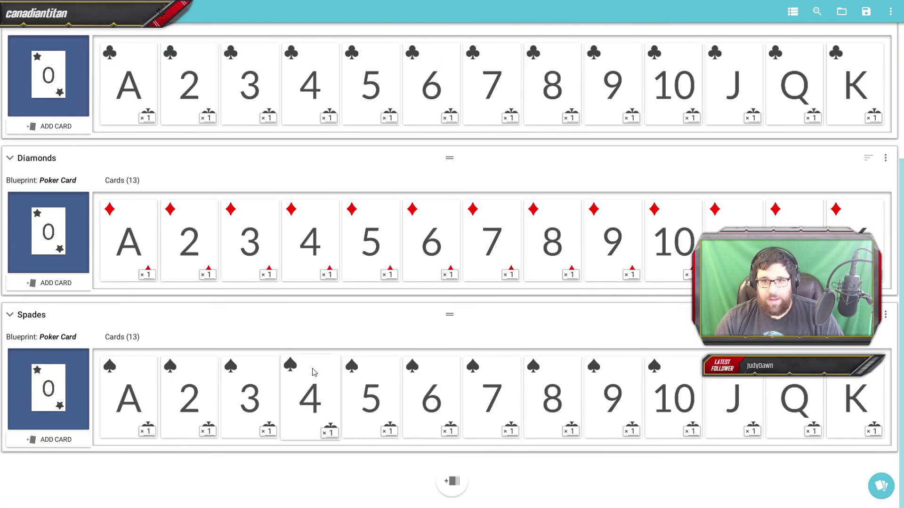
scroll(456, 138, up, 4)
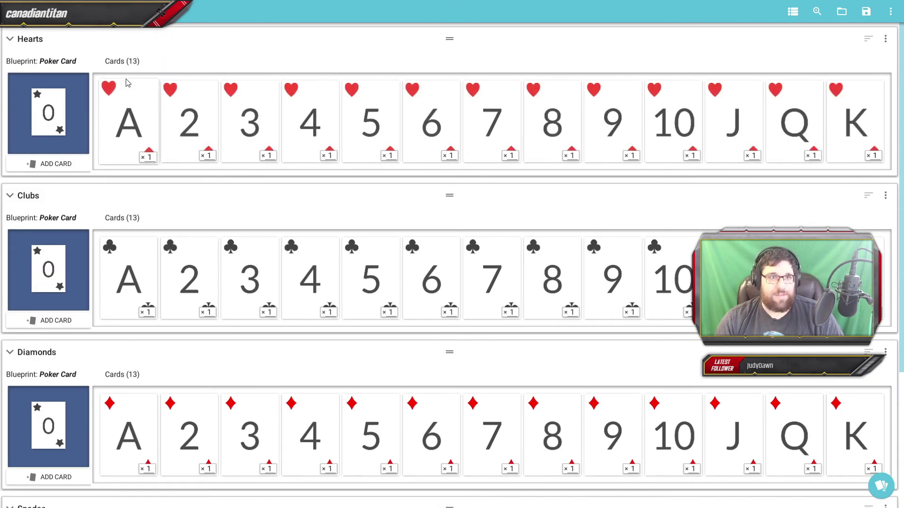
click(58, 100)
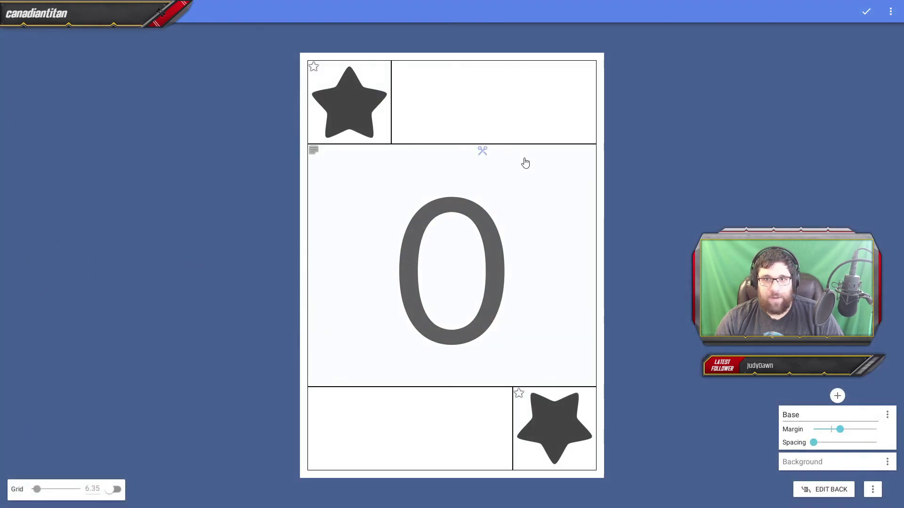
click(38, 29)
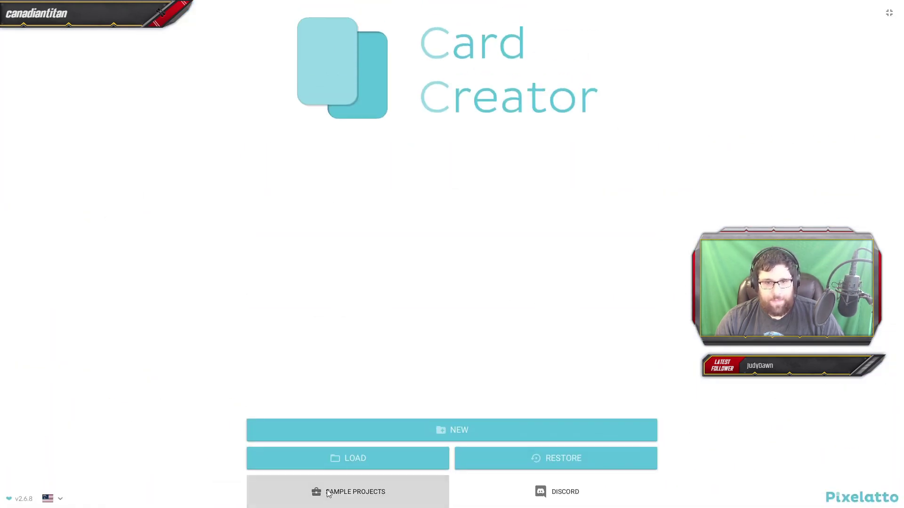
Step: Open the Question and Answer sample, inspect a question card, and show the export preview
click(335, 492)
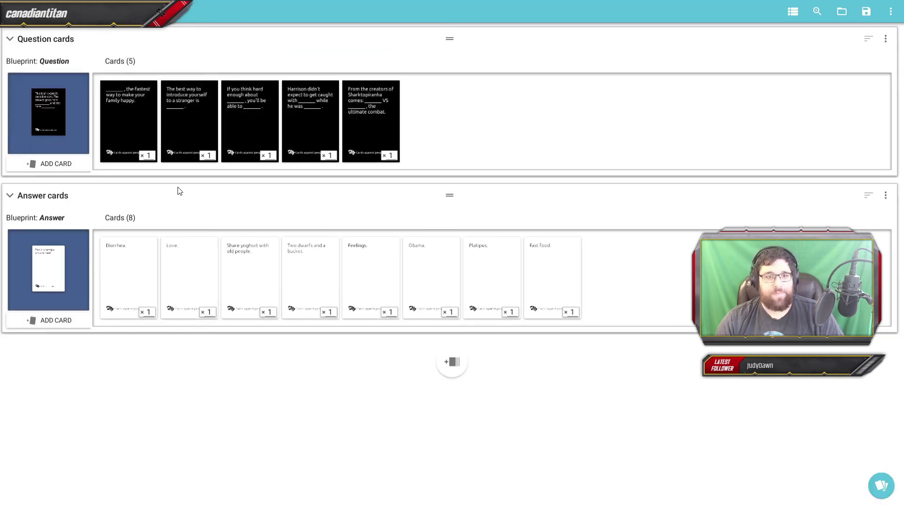
click(141, 118)
click(359, 78)
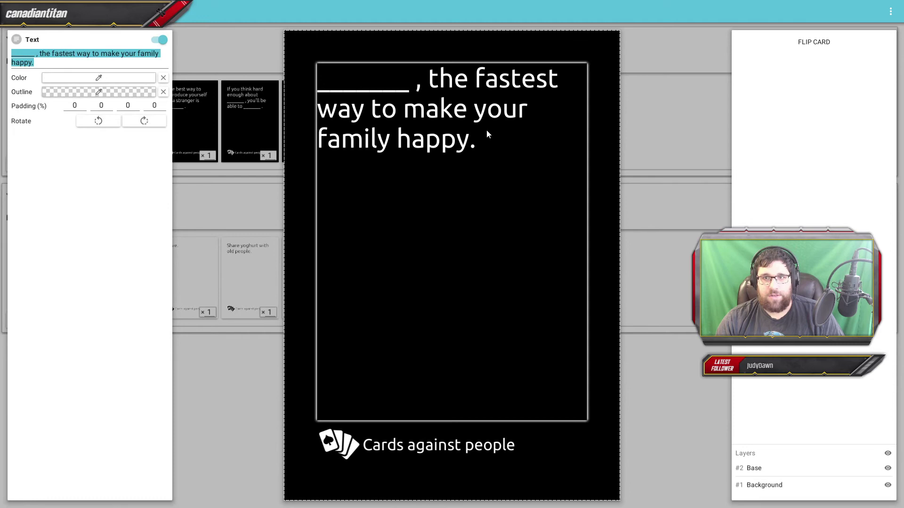
click(674, 178)
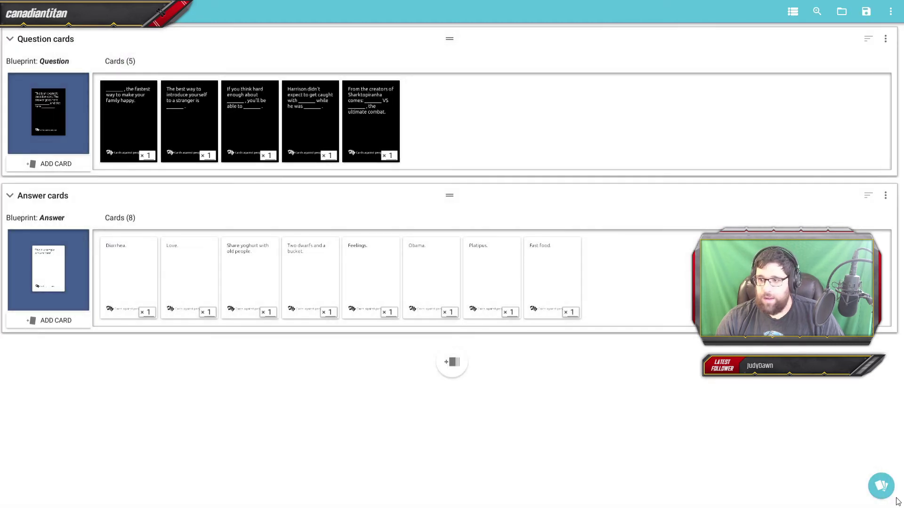
click(881, 486)
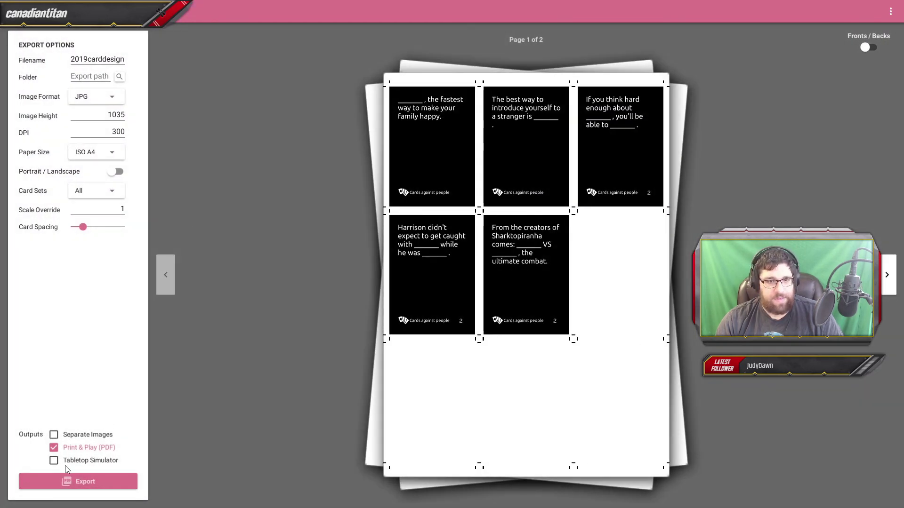
Step: Export the sample cards as a Print & Play PDF into the chosen folder on drive P
click(81, 481)
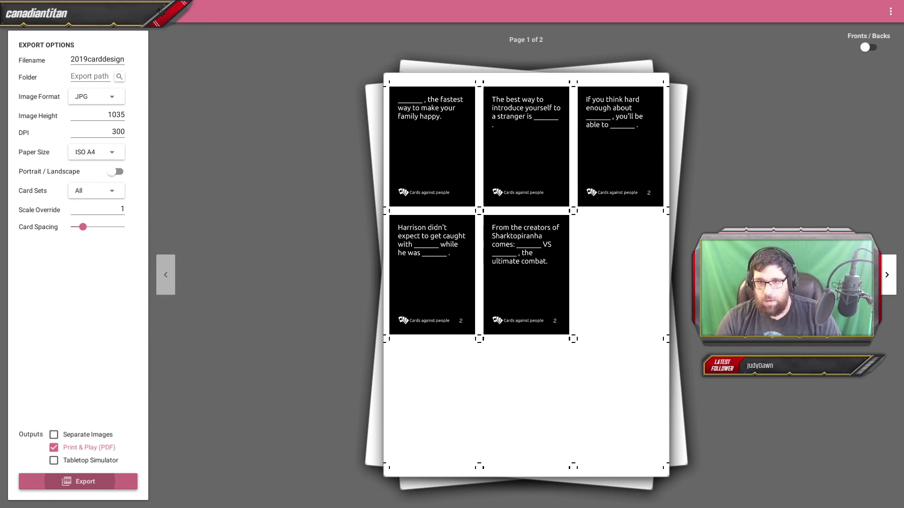
key(Return)
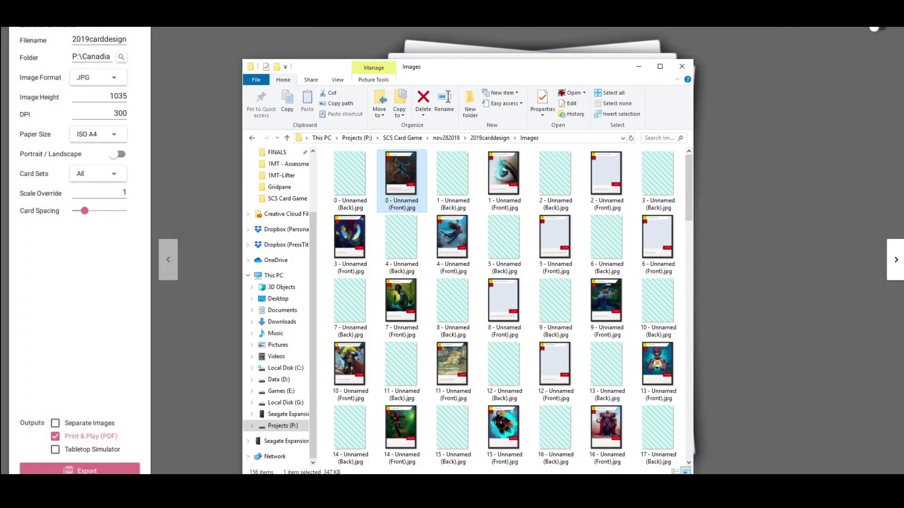
Step: Browse from Projects (P:) through CanadianTitan and cc-test-export-pdf into 2019carddesign and select the Front PDF
click(356, 138)
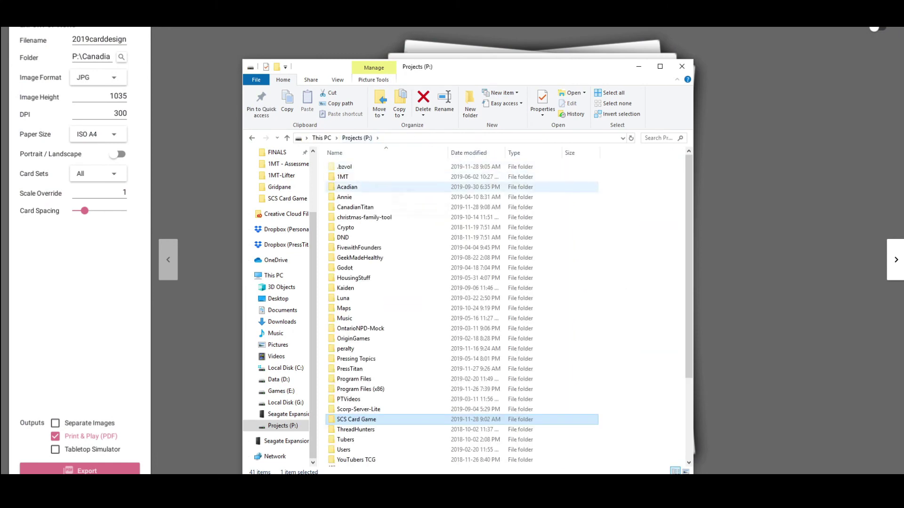
double_click(355, 207)
click(401, 193)
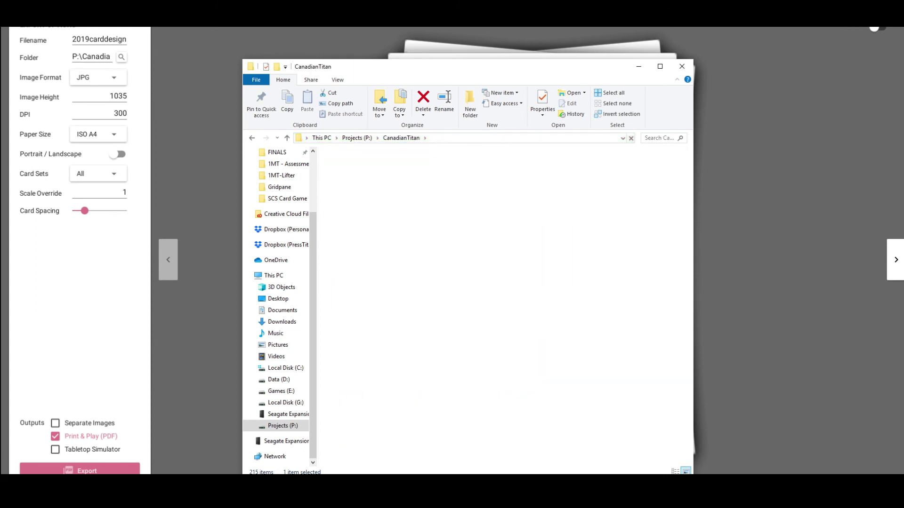
double_click(356, 166)
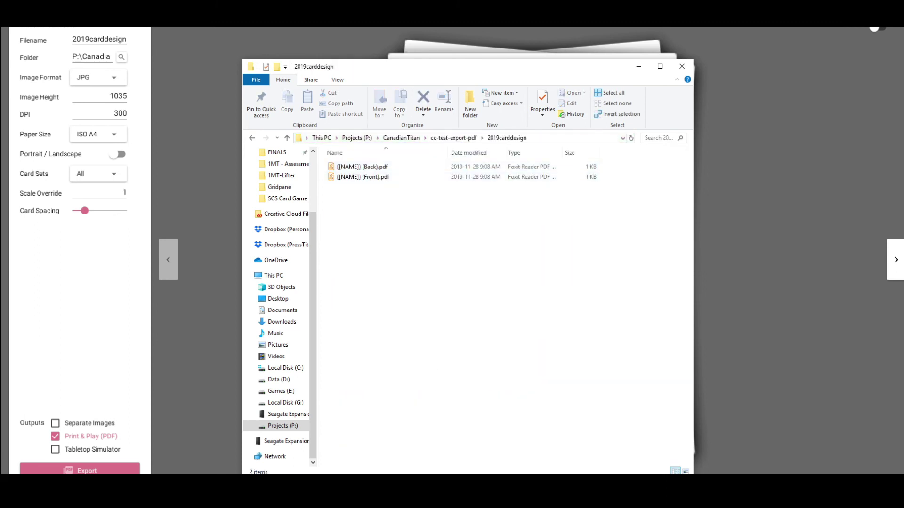
click(363, 177)
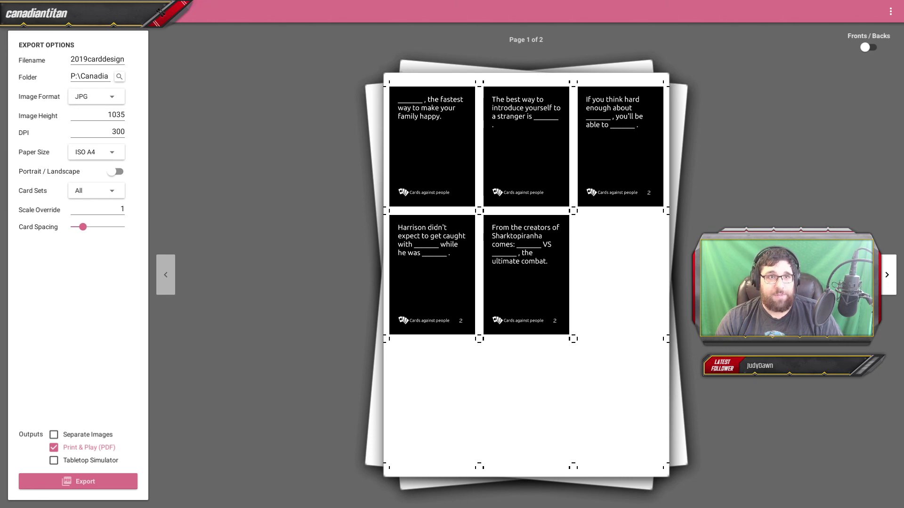
Step: Leave the export preview to return to the 5 Question and 8 Answer card sets
key(Escape)
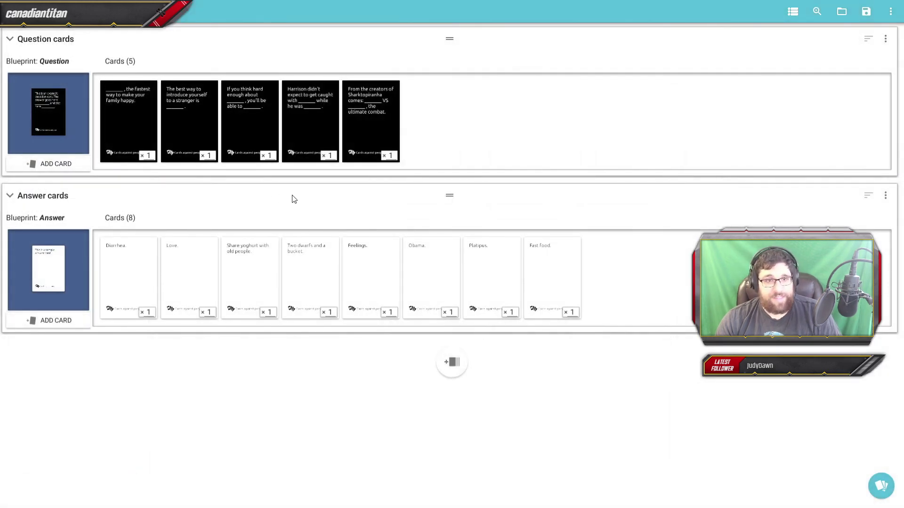